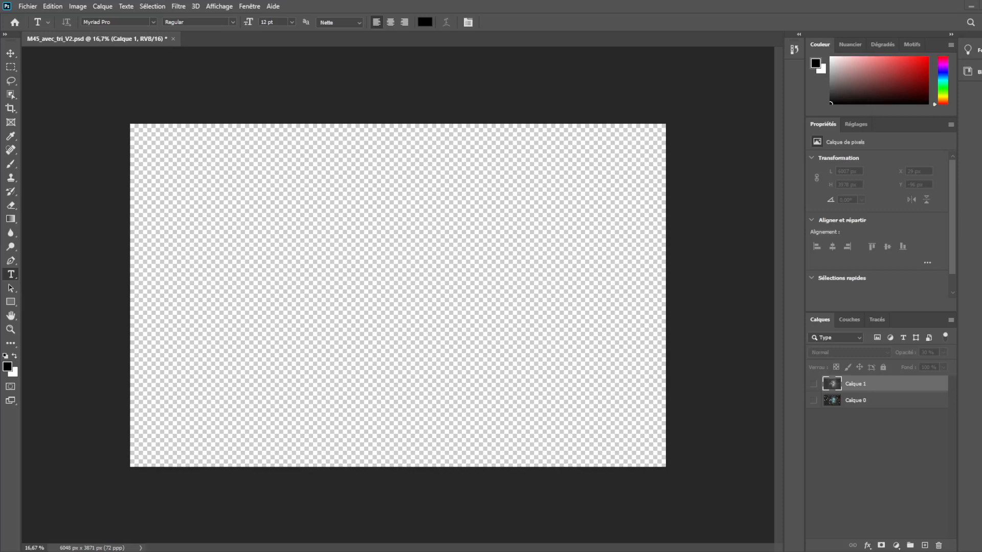
Make the layers Calque 0 and Calque 1 visible in M45_avec_tri_V2.psd.
left_click(813, 402)
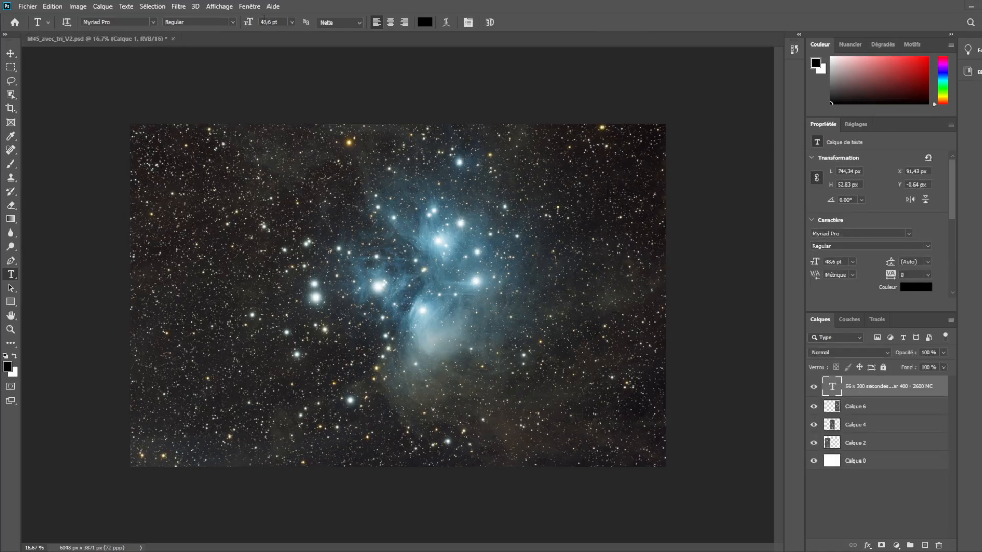
left_click(153, 41)
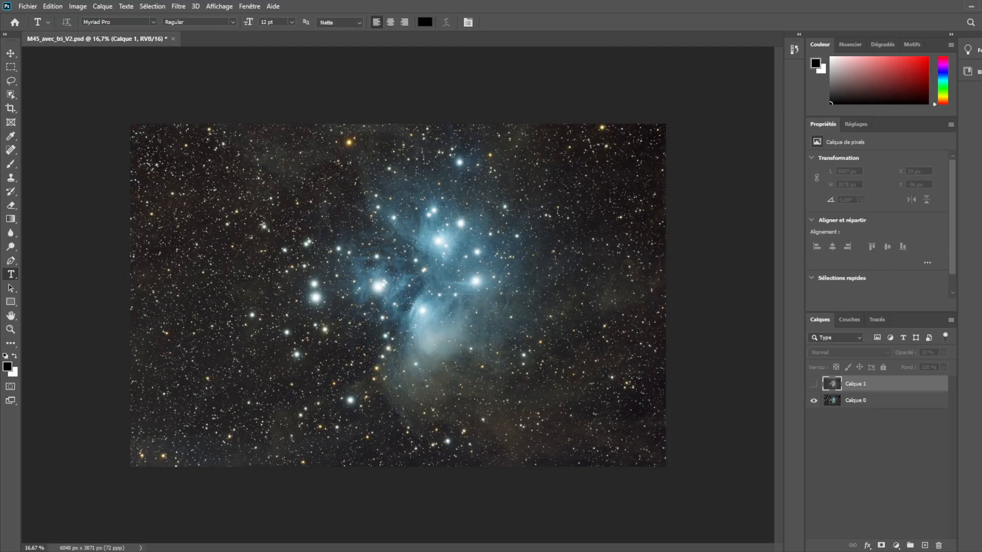
left_click(813, 384)
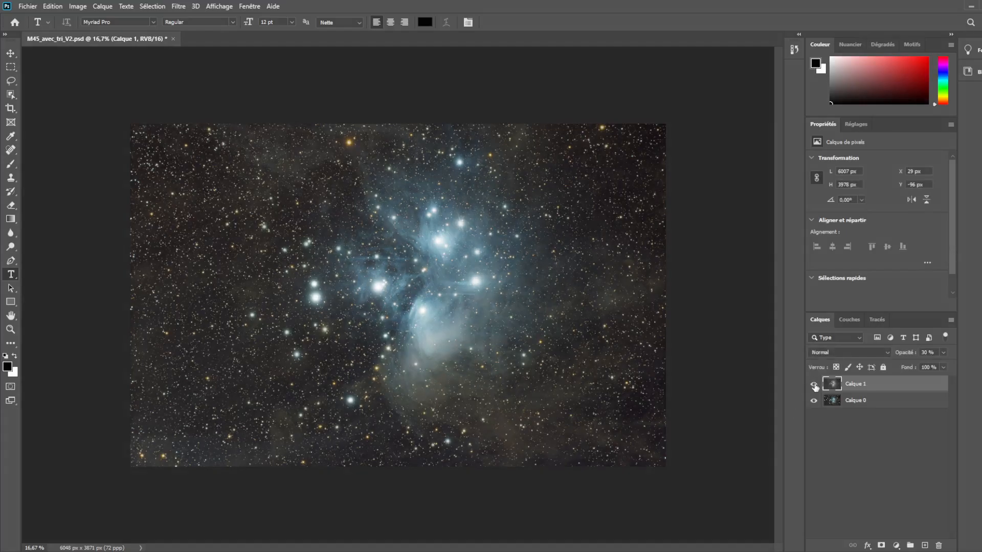
Isolate Calque 1 by hiding Calque 0, raise Calque 1's opacity to 100%, and show Calque 0 again.
left_click(814, 401)
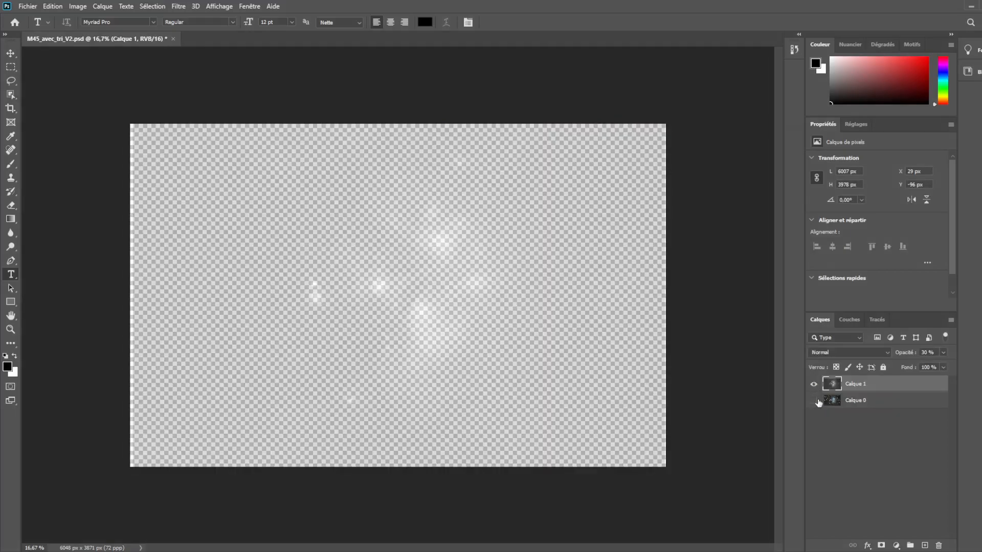
left_click_drag(908, 354, 946, 354)
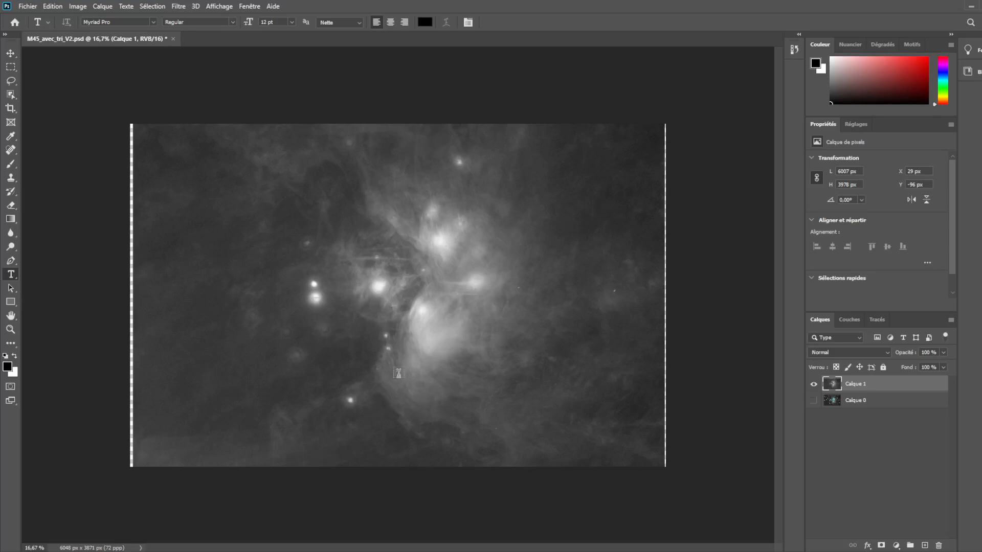
left_click(813, 401)
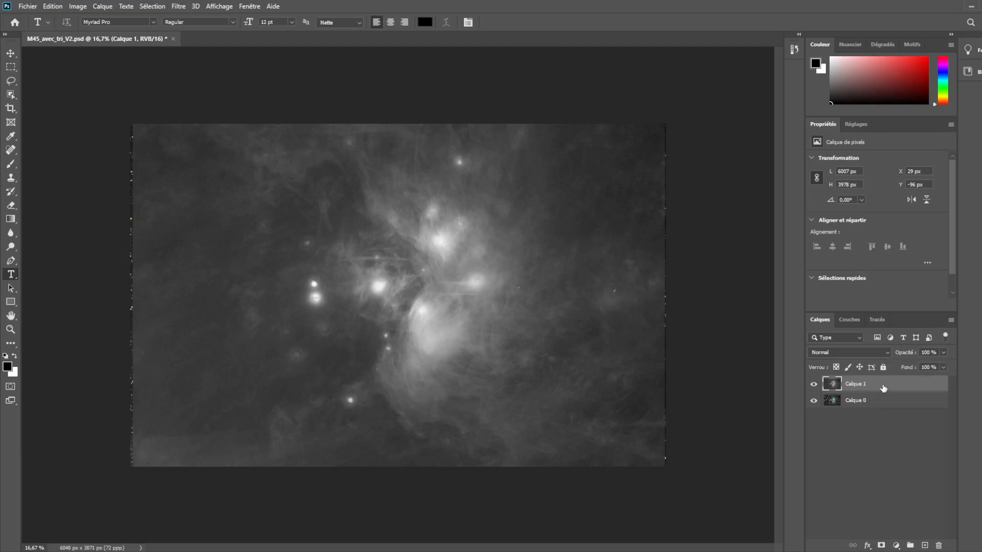
Add a Levels adjustment layer above Calque 1 and clip it to Calque 1.
left_click(896, 545)
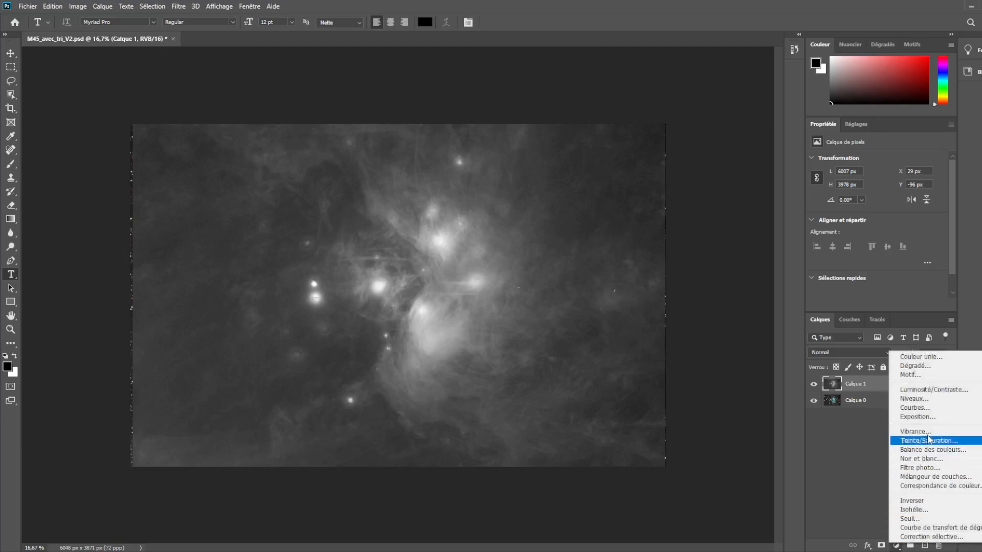
left_click(916, 399)
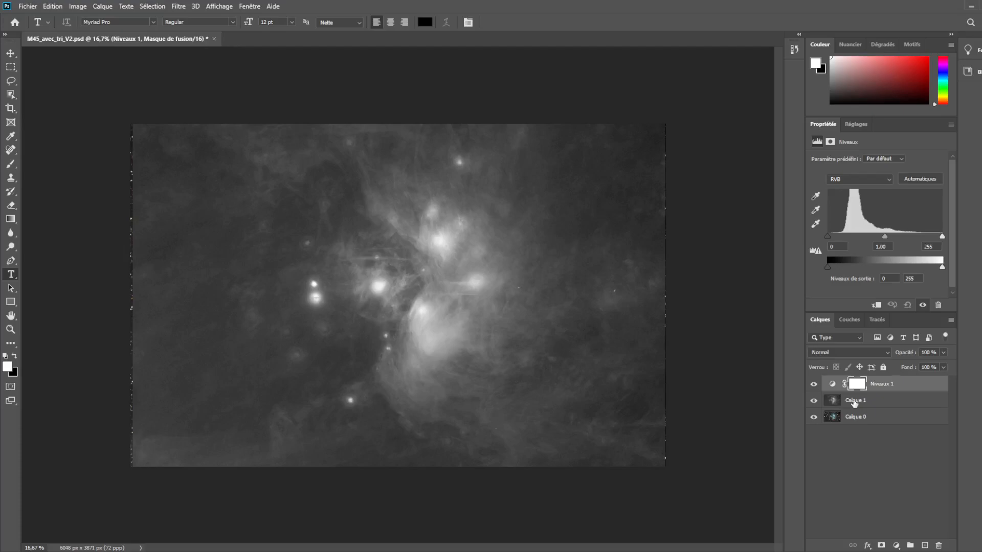
left_click(851, 403)
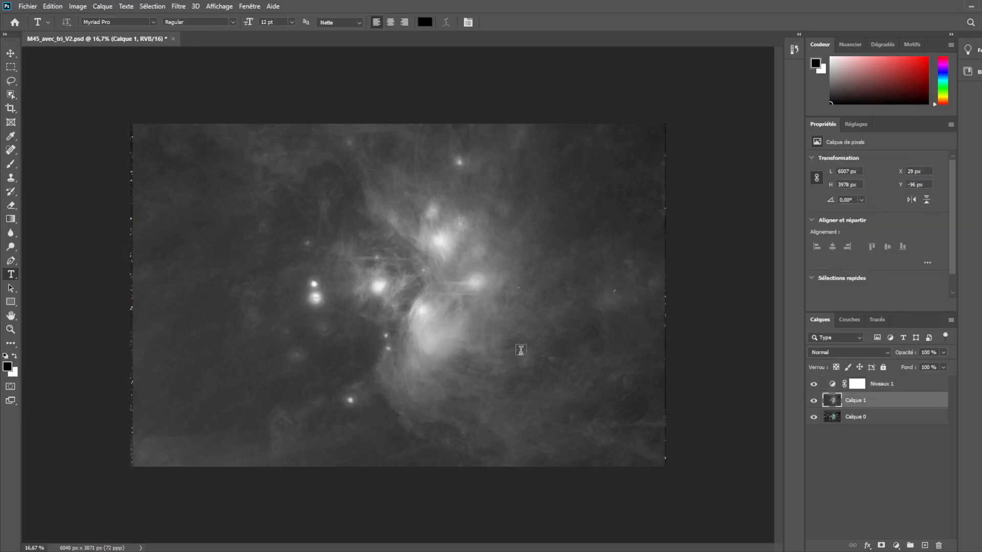
left_click(834, 388, "alt")
Set Calque 1's blend mode to Incrustation and compare the image with and without that layer.
left_click(887, 352)
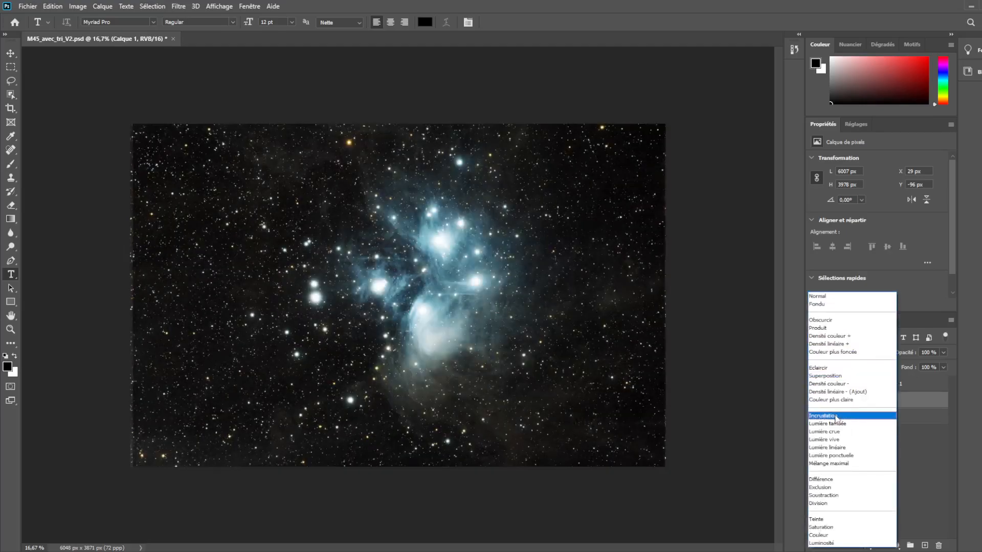
left_click(823, 415)
left_click(814, 401)
left_click(814, 401)
left_click(814, 401)
left_click(814, 402)
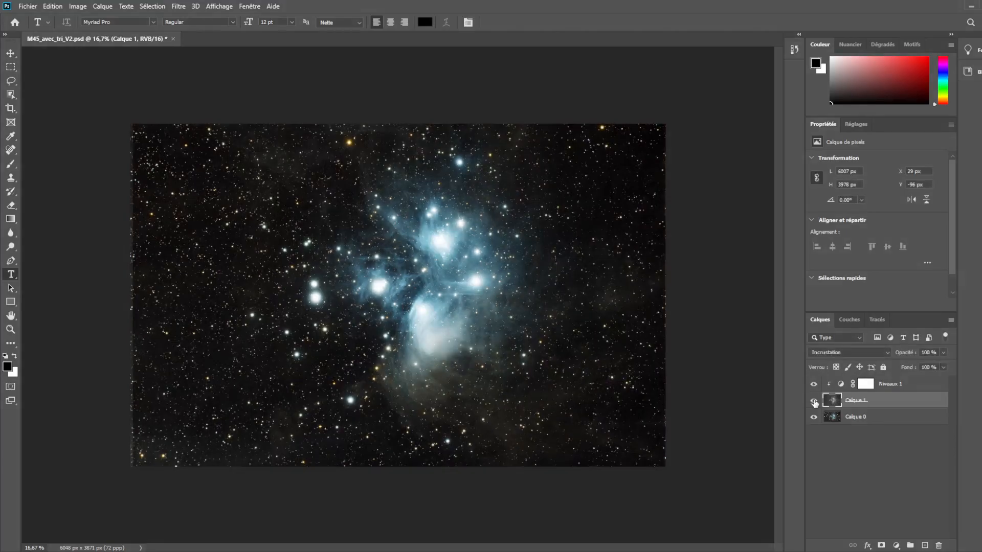
Set the input levels of Niveaux 1 to black 40, midtones 1.93 and white 170.
left_click(912, 387)
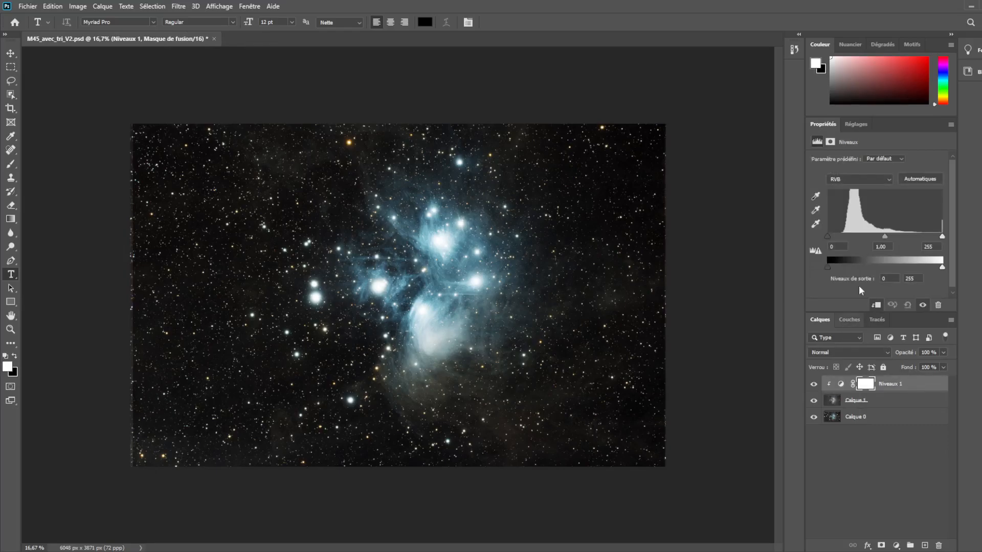
left_click_drag(828, 238, 850, 237)
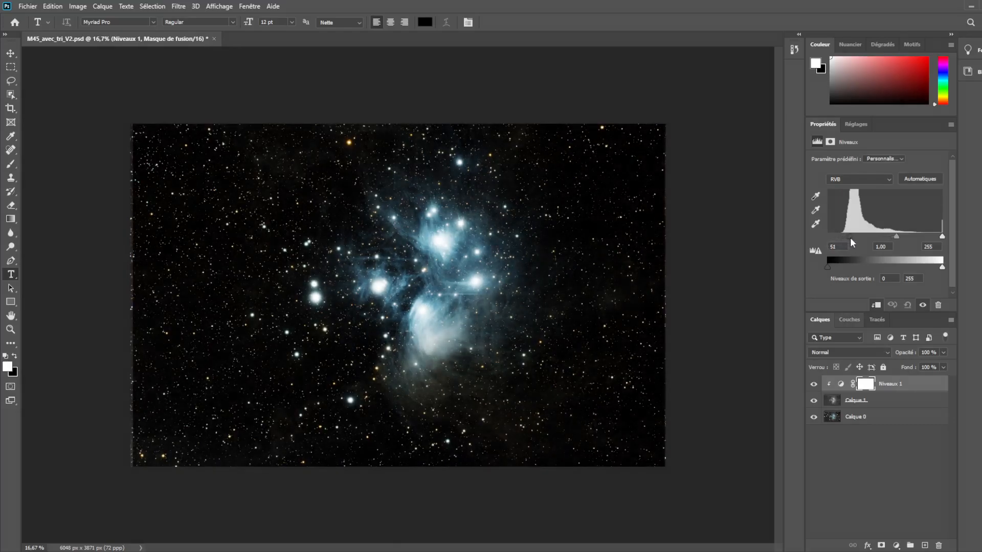
left_click_drag(942, 237, 846, 237)
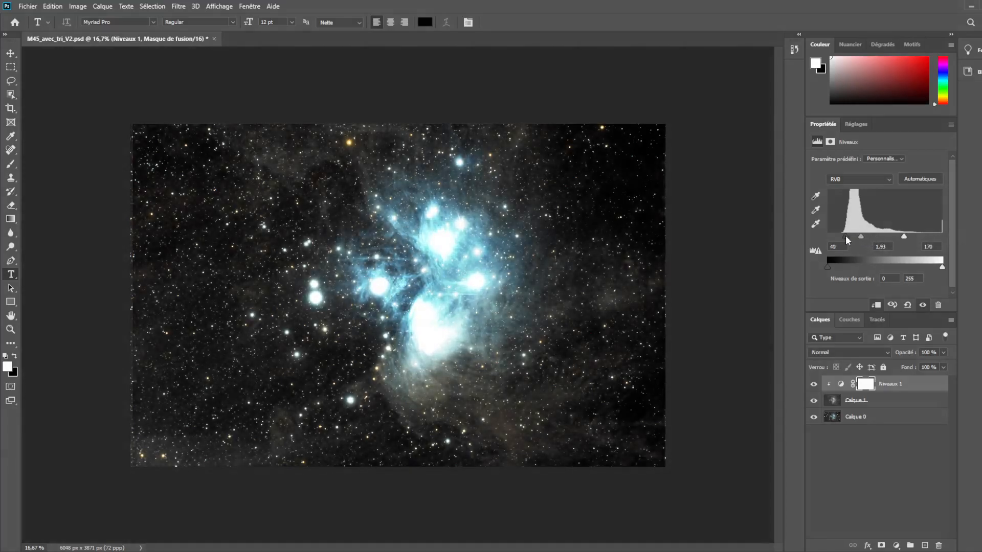
Reduce the opacity of Calque 1 to 30%, checking it against 100%.
left_click(881, 401)
left_click(926, 352)
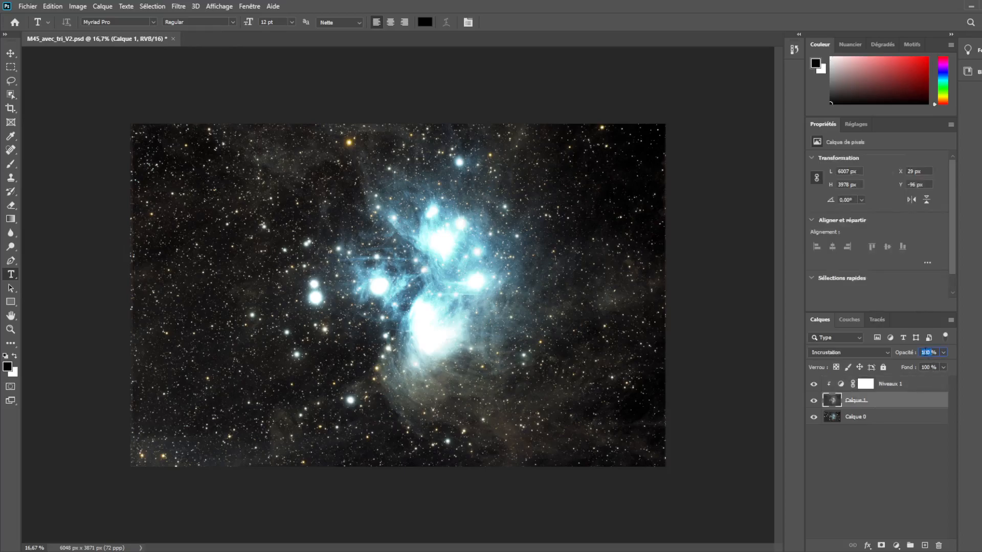
type("30")
key("Return")
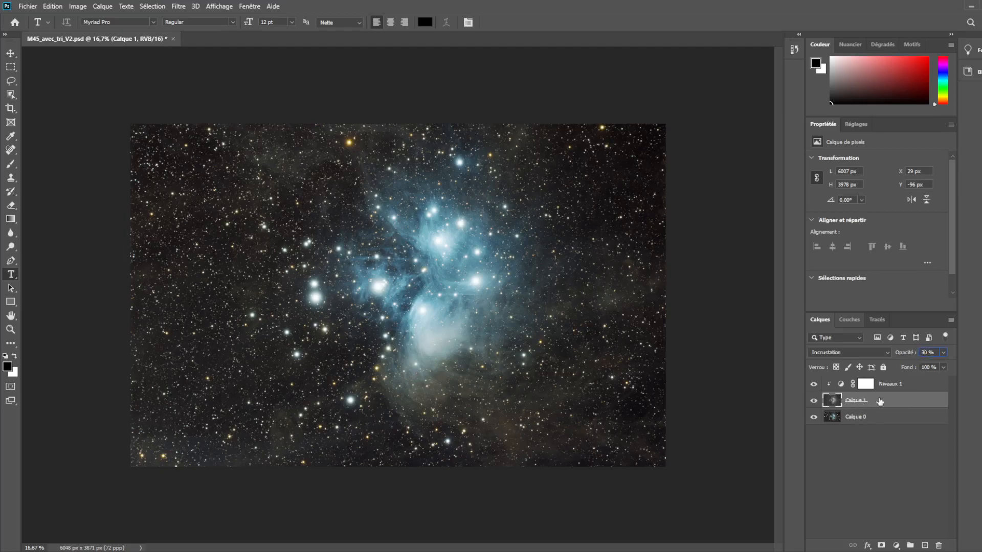
left_click_drag(907, 353, 956, 353)
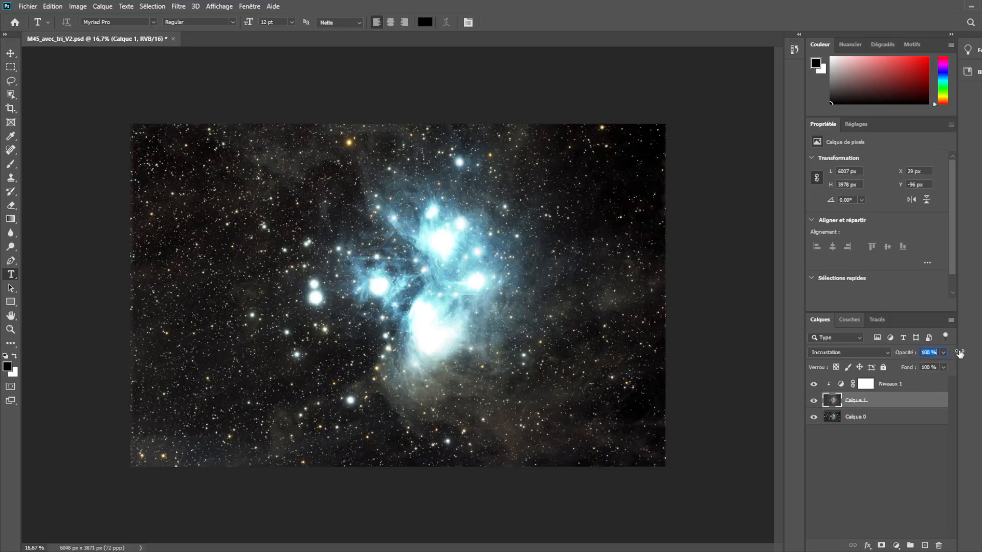
type("30")
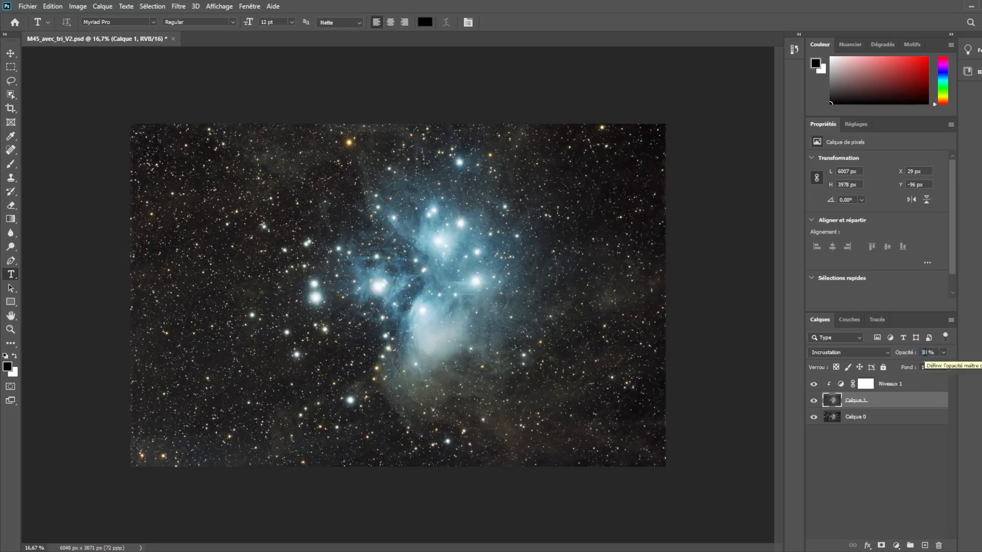
Compare the image with and without the Niveaux 1 adjustment.
left_click(815, 385)
left_click(815, 385)
left_click(815, 385)
left_click(815, 385)
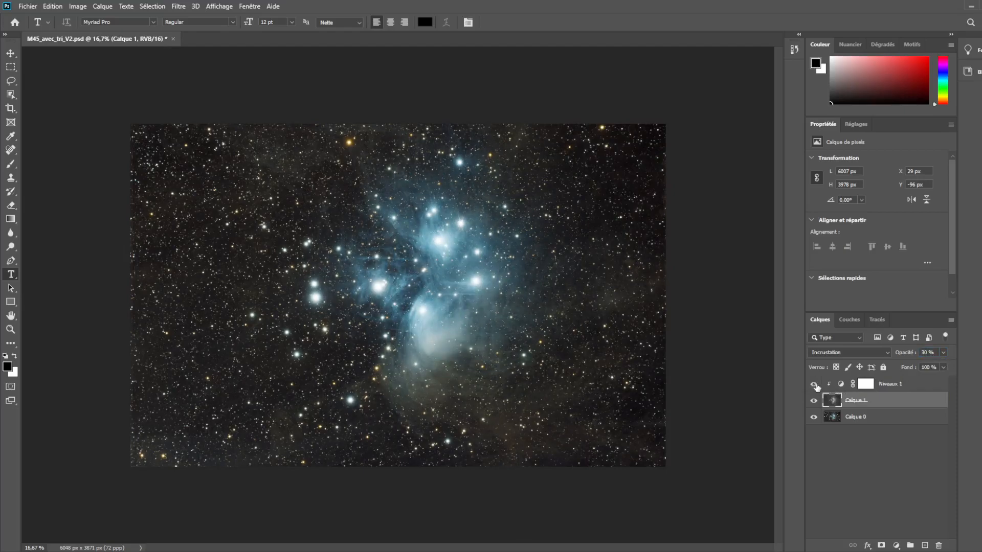
left_click(815, 385)
Refine Niveaux 1 to midtones 2.41 and white 143, checking its effect on and off.
left_click(901, 384)
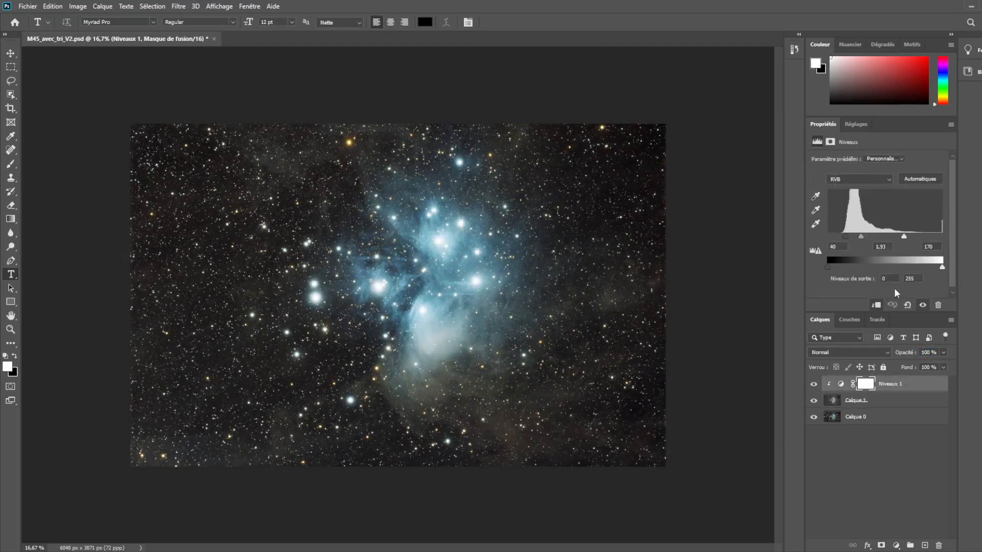
left_click_drag(898, 236, 897, 236)
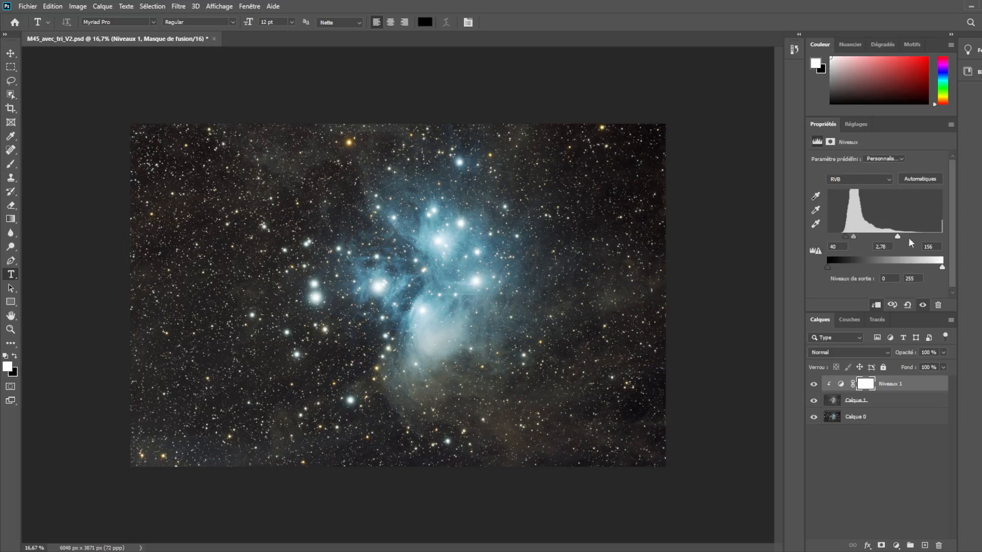
left_click_drag(897, 239, 891, 238)
left_click(813, 384)
left_click(814, 384)
left_click_drag(852, 236, 854, 236)
Group Niveaux 1 and Calque 1 together and expand the new group.
left_click(899, 402)
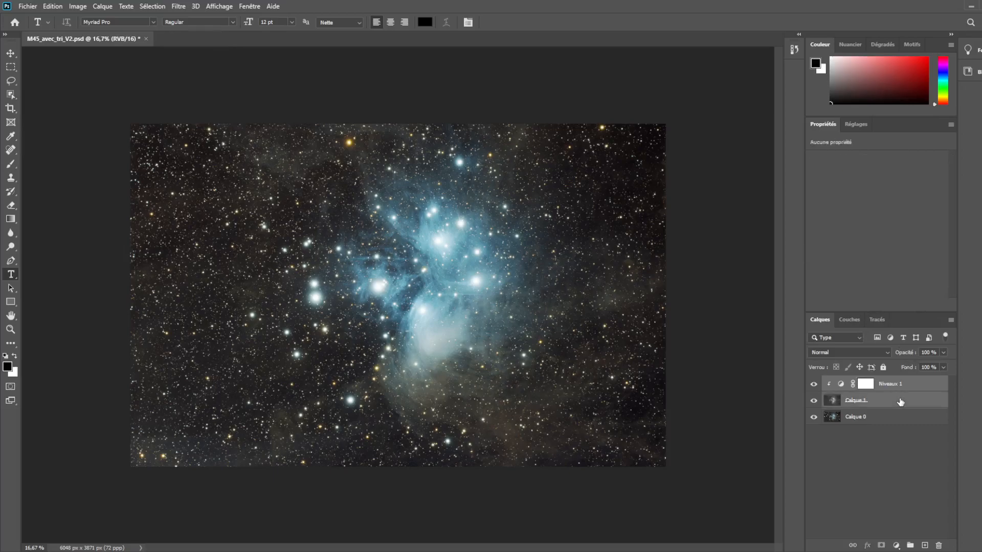
key("ctrl+g")
left_click(826, 382)
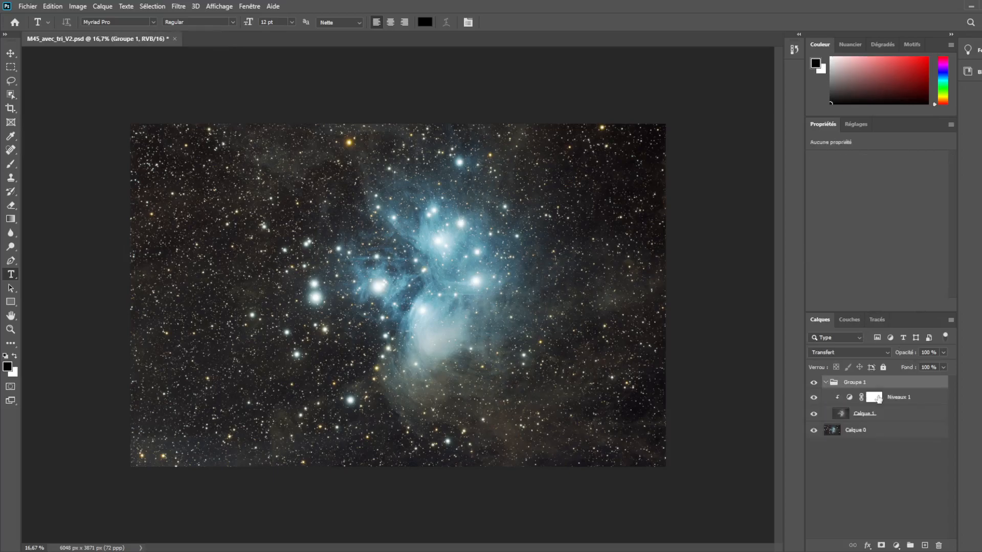
Add a Curves adjustment layer above Niveaux 1 in the group, lifting the darker tones and holding back the highlights with a second point.
left_click(905, 399)
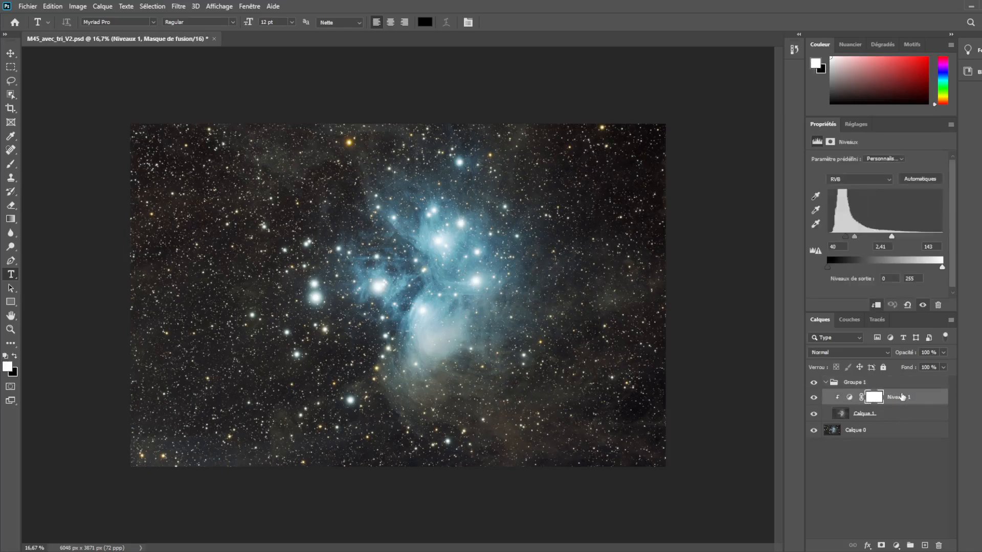
left_click(896, 545)
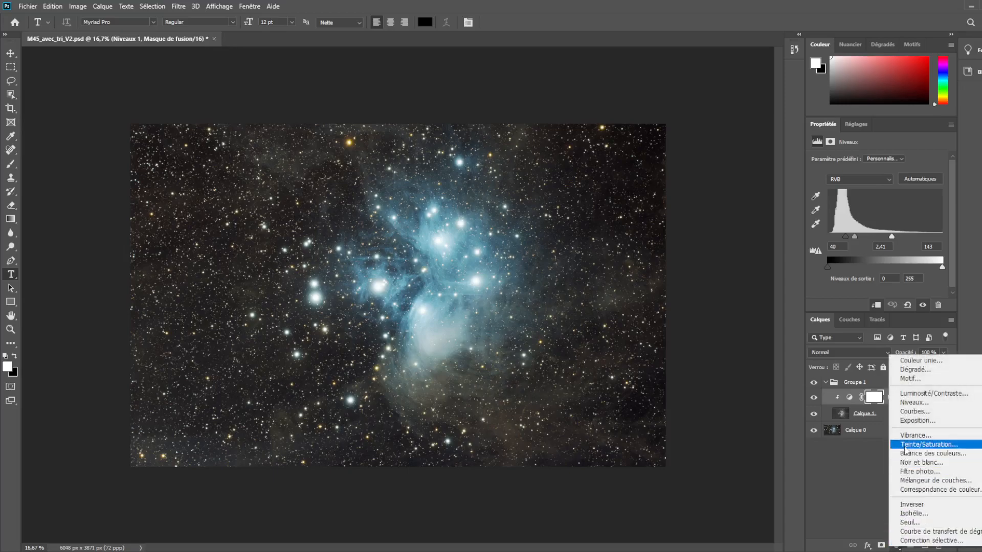
left_click(925, 412)
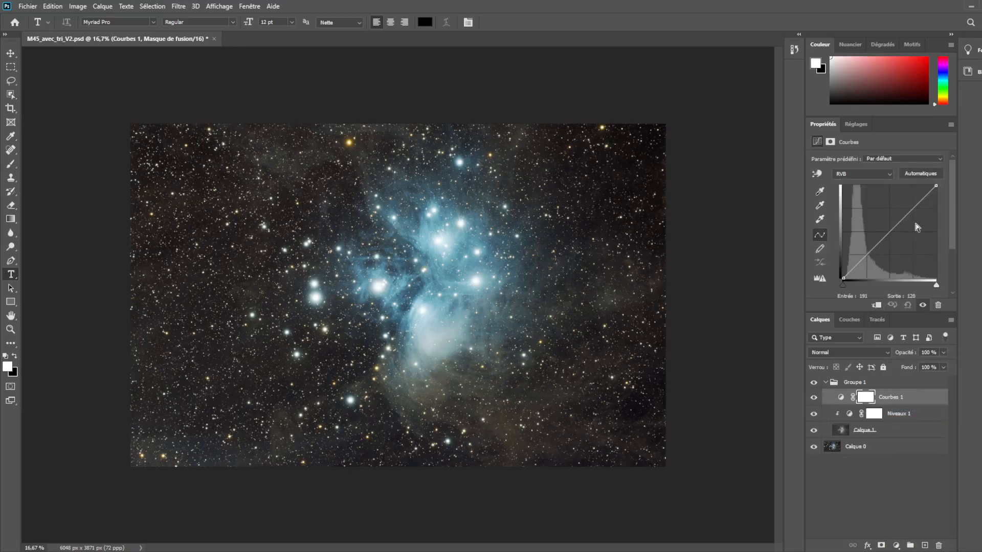
left_click_drag(872, 247, 871, 245)
left_click_drag(871, 244, 871, 244)
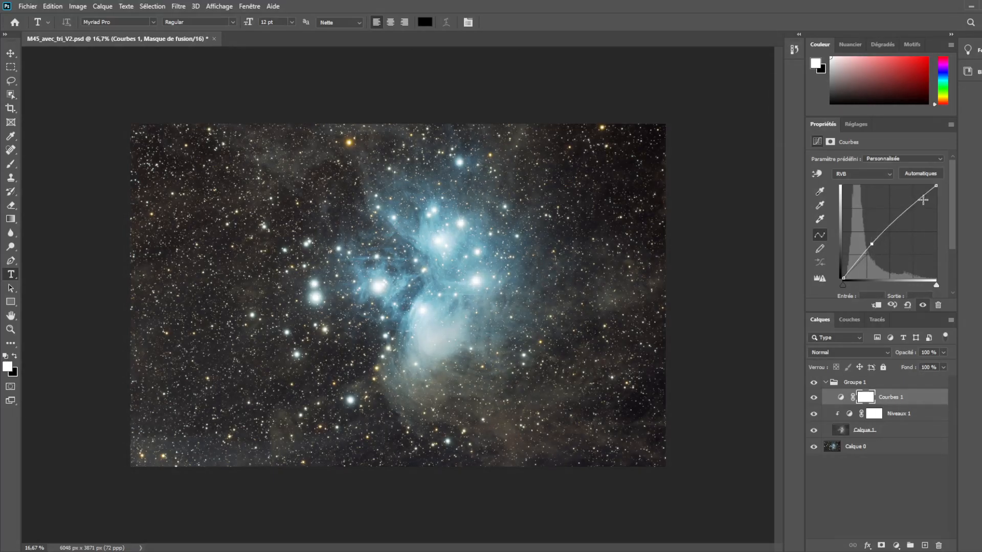
left_click_drag(919, 199, 922, 202)
Compare the image with and without the Courbes 1 adjustment.
left_click(814, 398)
left_click(814, 398)
left_click(814, 399)
left_click(814, 398)
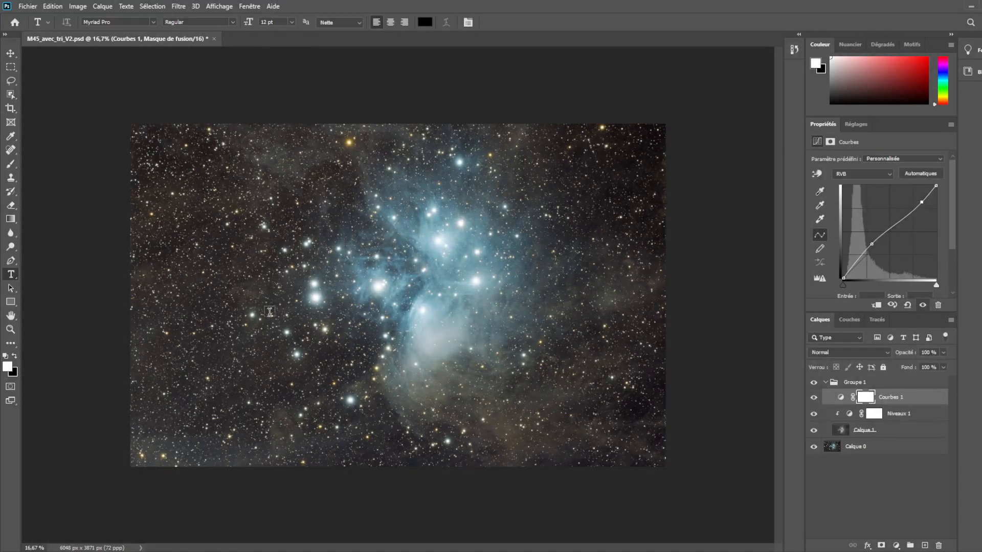
left_click(815, 399)
left_click(815, 399)
left_click(815, 399)
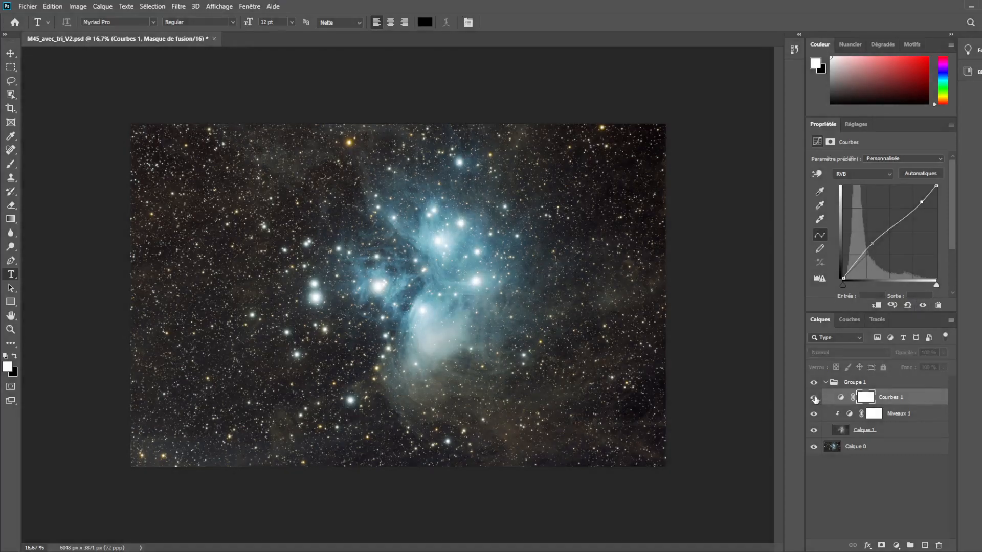
left_click(815, 399)
left_click(922, 202)
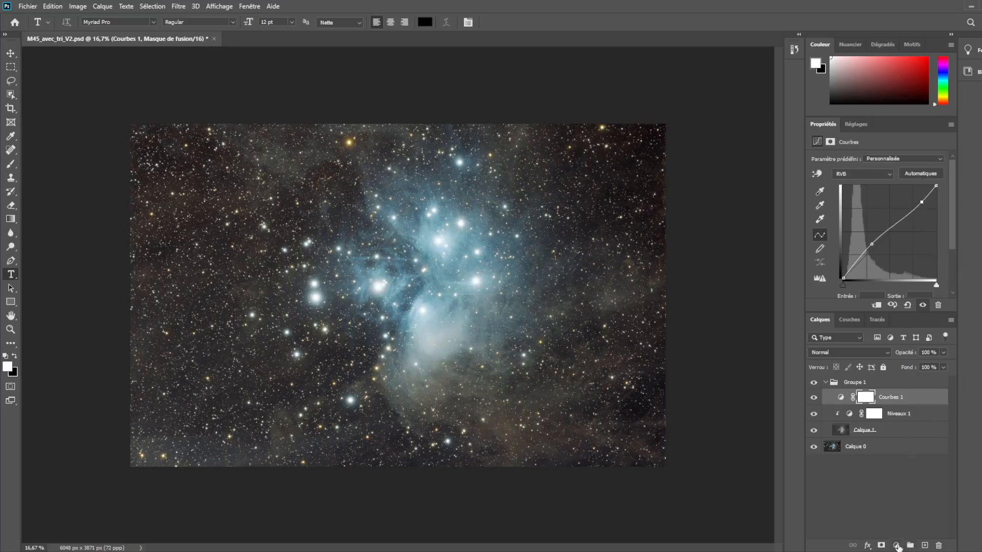
Add a Levels adjustment layer above Courbes 1 with input levels of black 11, midtones 0.97 and white 244.
left_click(897, 545)
left_click(912, 409)
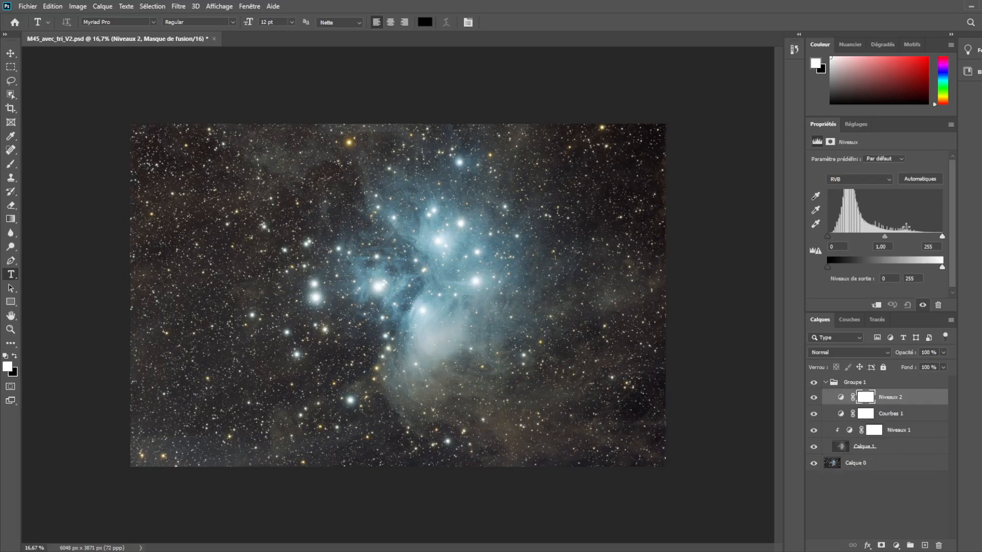
left_click_drag(827, 236, 832, 236)
left_click_drag(943, 235, 937, 236)
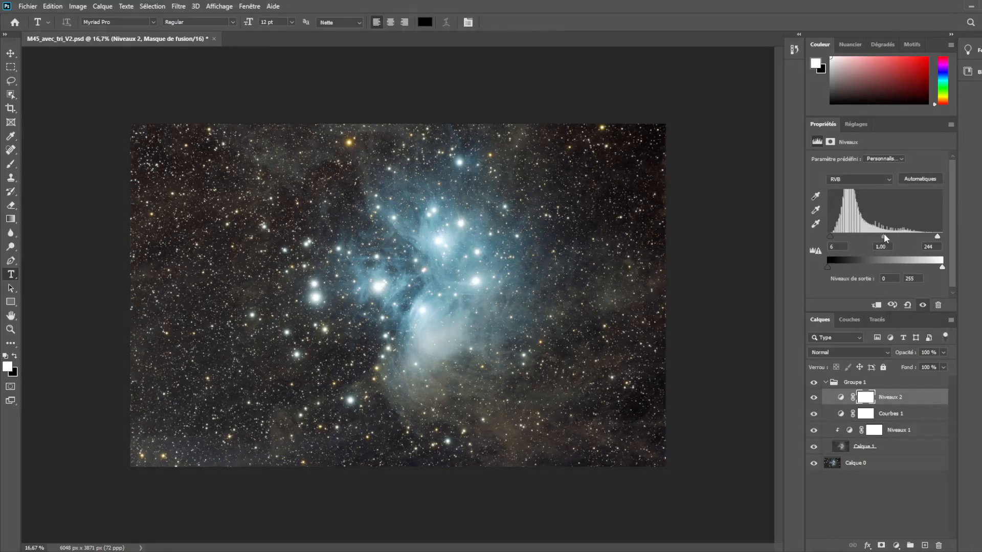
left_click(814, 397)
left_click(813, 397)
left_click_drag(884, 235, 934, 237)
Check the effect of Niveaux 2, and collapse and hide Groupe 1 to compare with the original image.
left_click(814, 397)
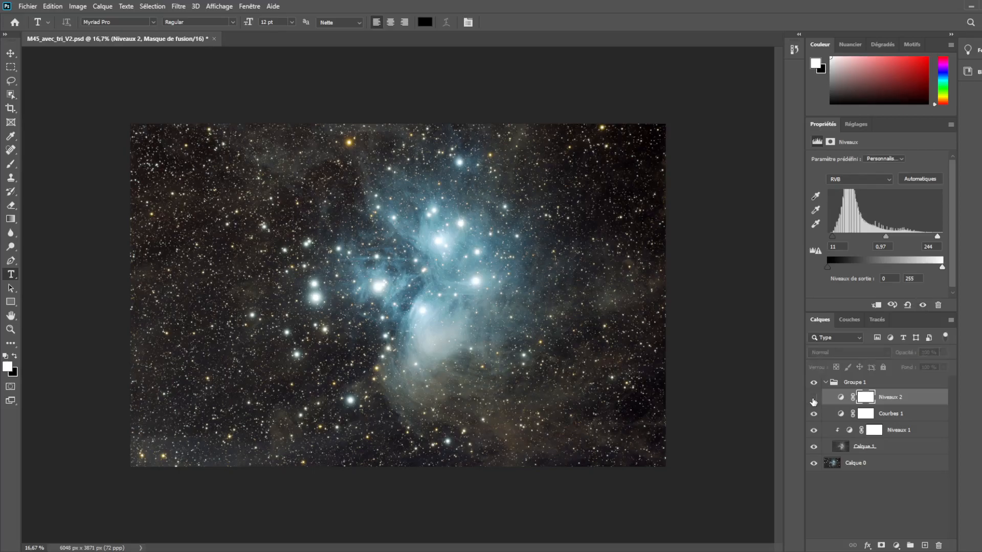
left_click(824, 382)
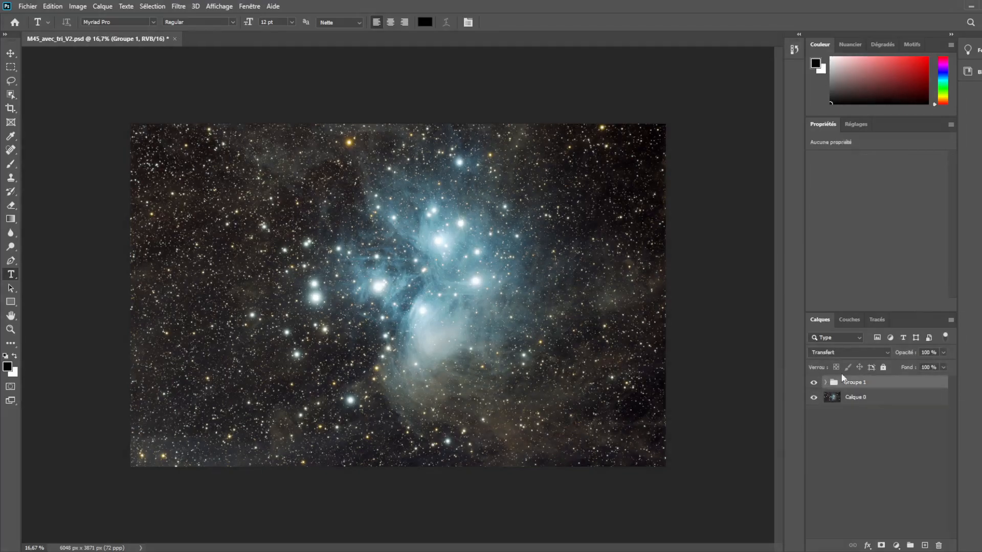
left_click(814, 383)
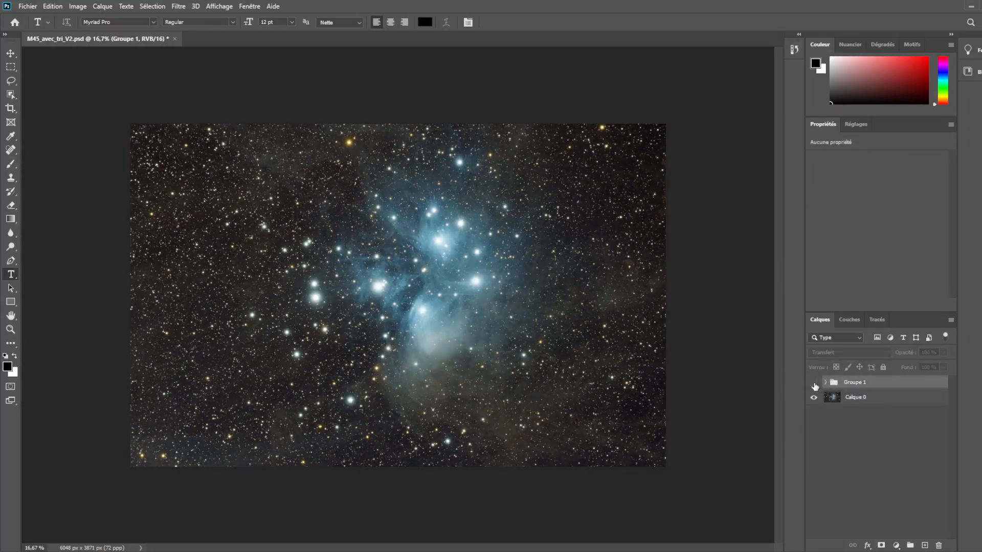
Show and hide Groupe 1 to compare the whole image before and after the adjustments, leaving the group visible.
left_click(814, 384)
left_click(814, 383)
left_click(813, 384)
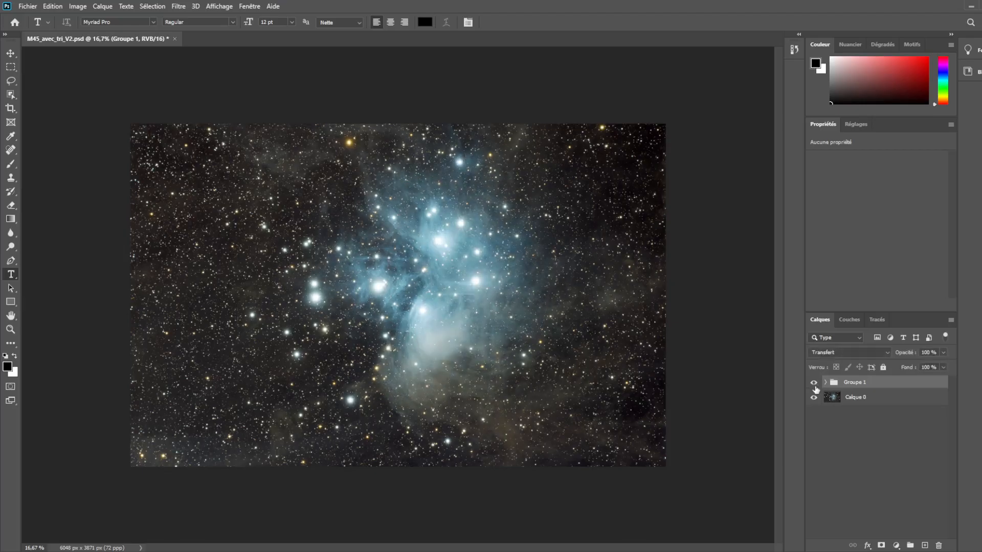
Examine the faint nebulosity in the lower-right area of the photo with and without Groupe 1.
scroll(634, 405, "up", 2)
scroll(634, 406, "up", 1)
left_click_drag(680, 420, 592, 318)
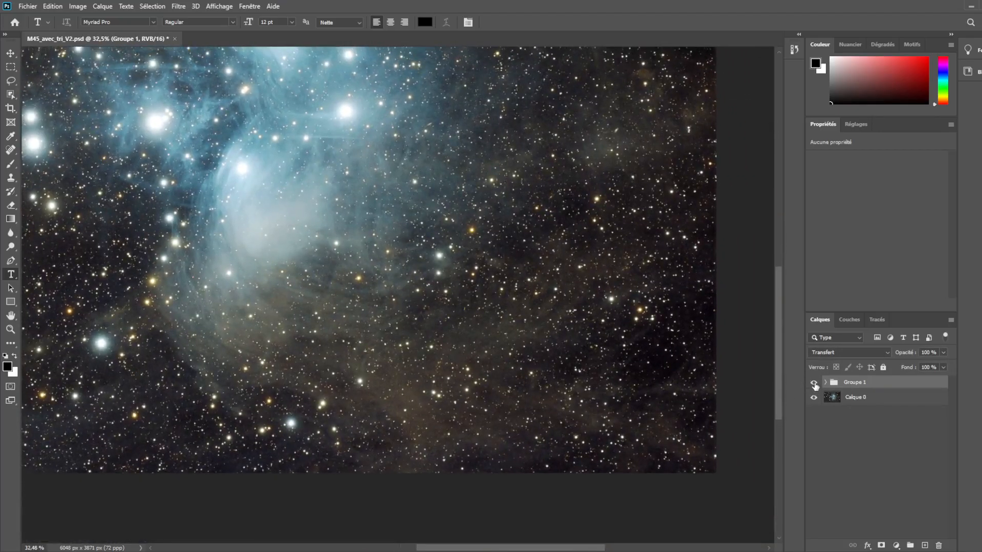
left_click(814, 384)
left_click(814, 384)
left_click(814, 384)
left_click(814, 384)
left_click(814, 383)
left_click(814, 382)
Compare the bright nebula around the central stars up close with Groupe 1 shown and hidden.
scroll(317, 181, "up", 3)
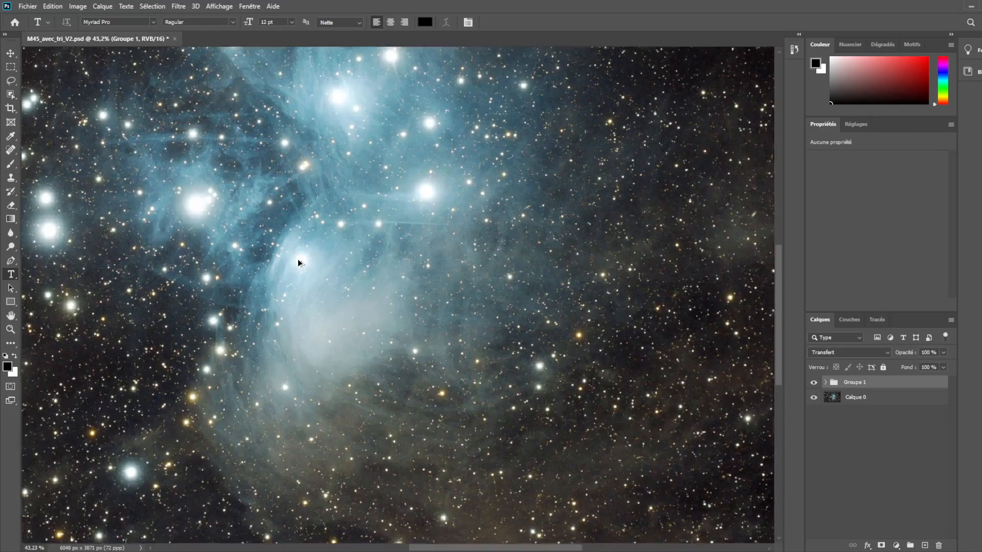
scroll(298, 263, "up", 4)
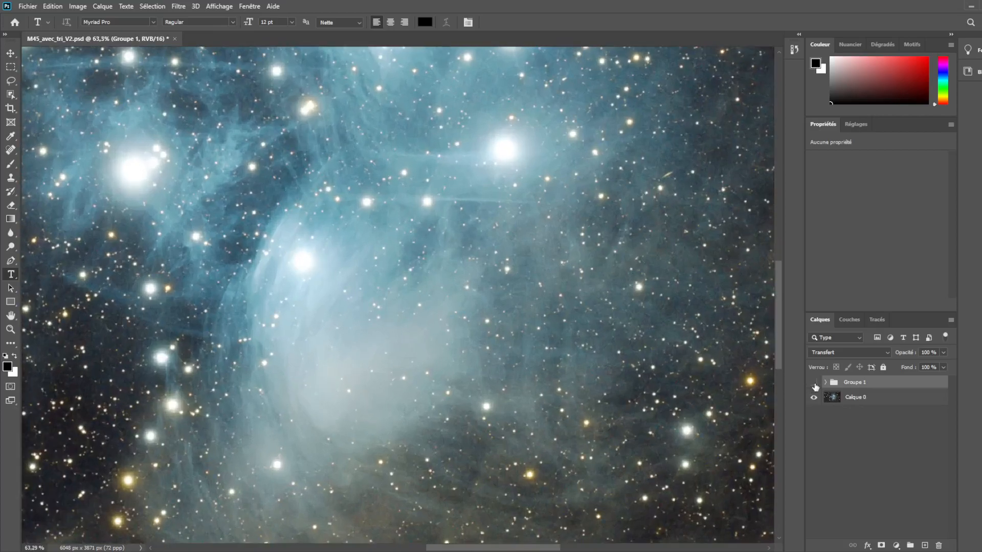
left_click(814, 384)
left_click(814, 384)
left_click(815, 385)
left_click(814, 385)
left_click(814, 384)
left_click(814, 384)
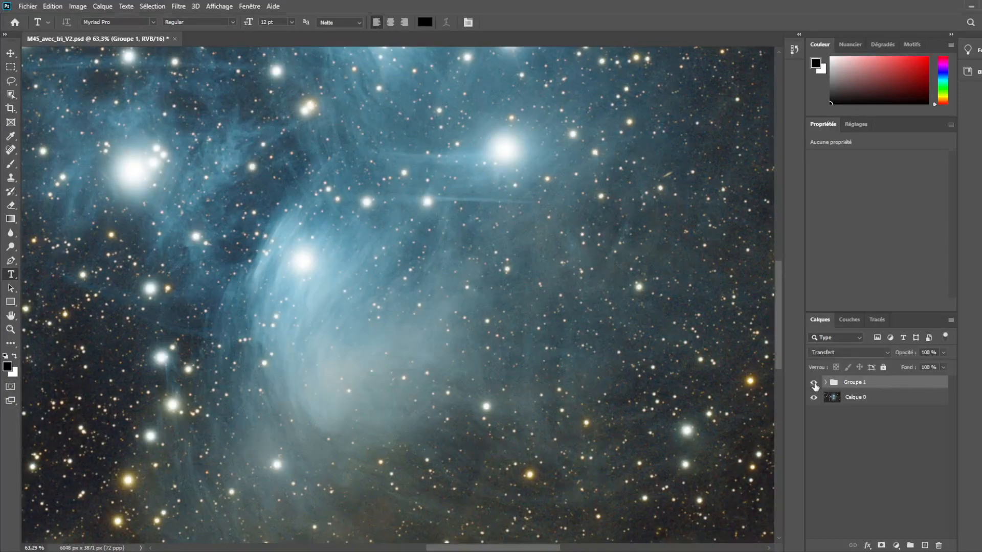
Check the contents of Groupe 1, collapse it again and add a white layer mask to the group.
left_click(825, 383)
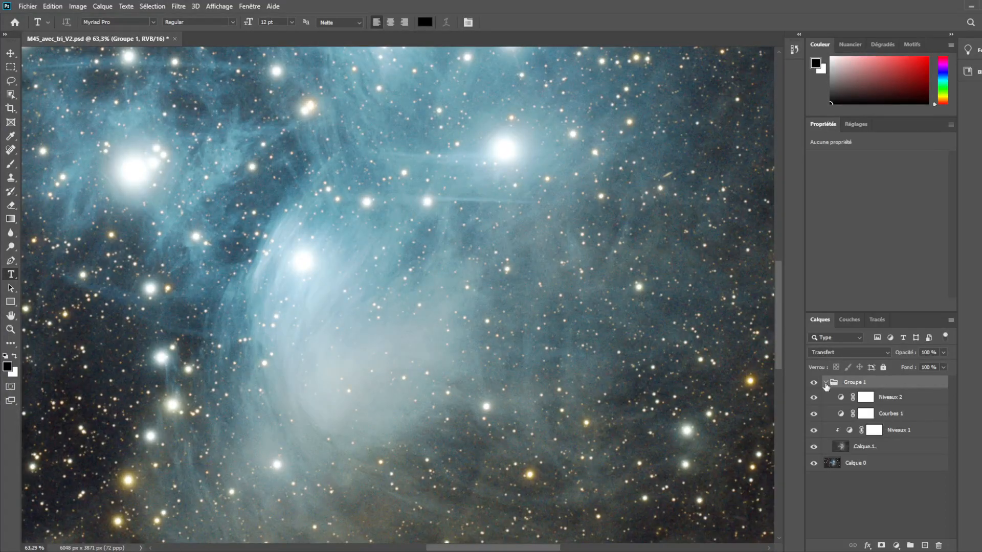
left_click(825, 382)
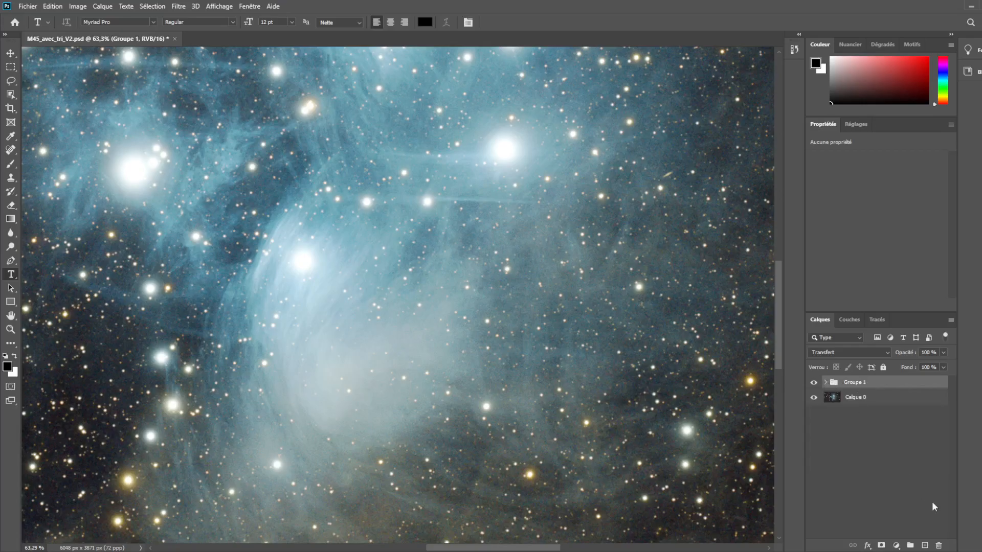
left_click(881, 545)
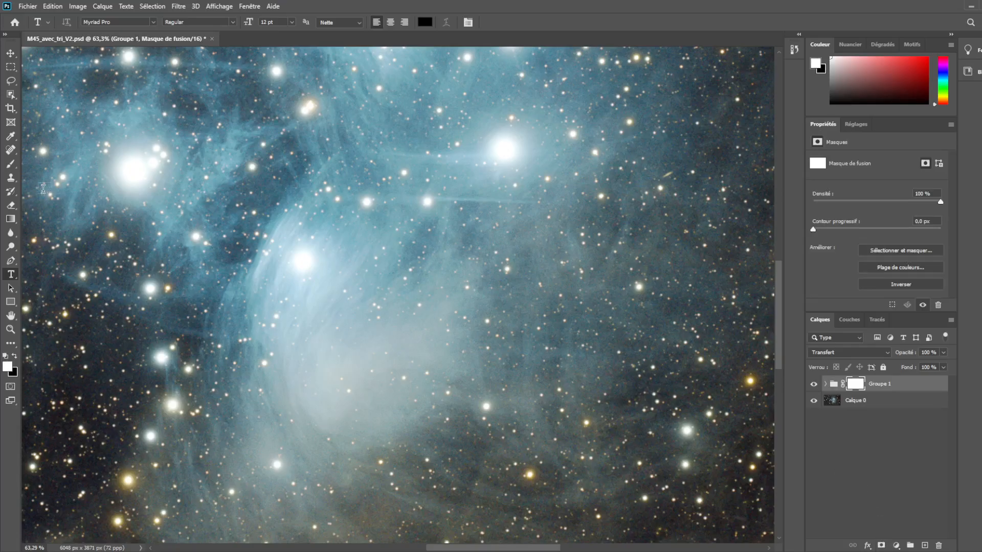
Set up a soft 65 px Brush at 20% opacity with black as the foreground color for painting on the mask.
left_click(10, 165)
right_click(255, 325)
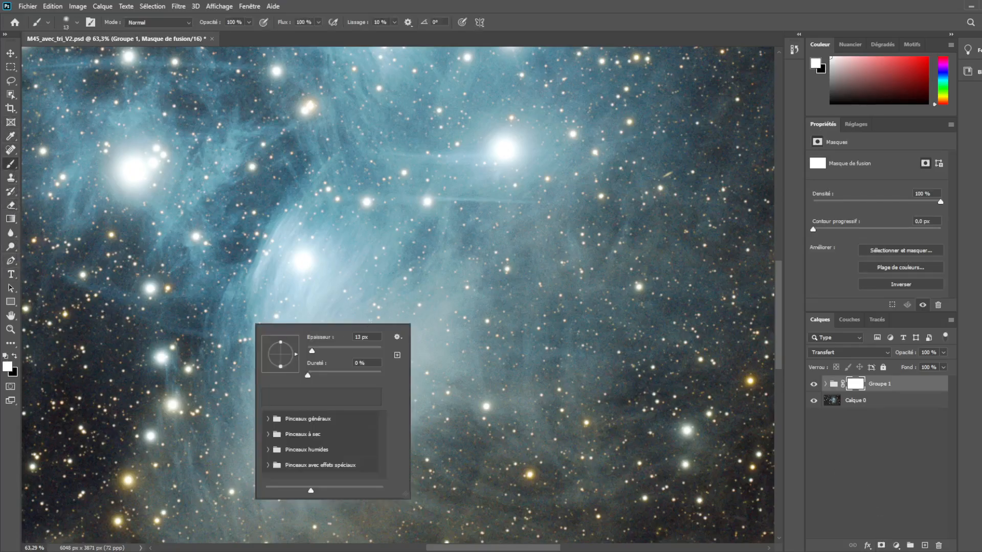
left_click_drag(315, 352, 332, 353)
left_click(234, 22)
type("2")
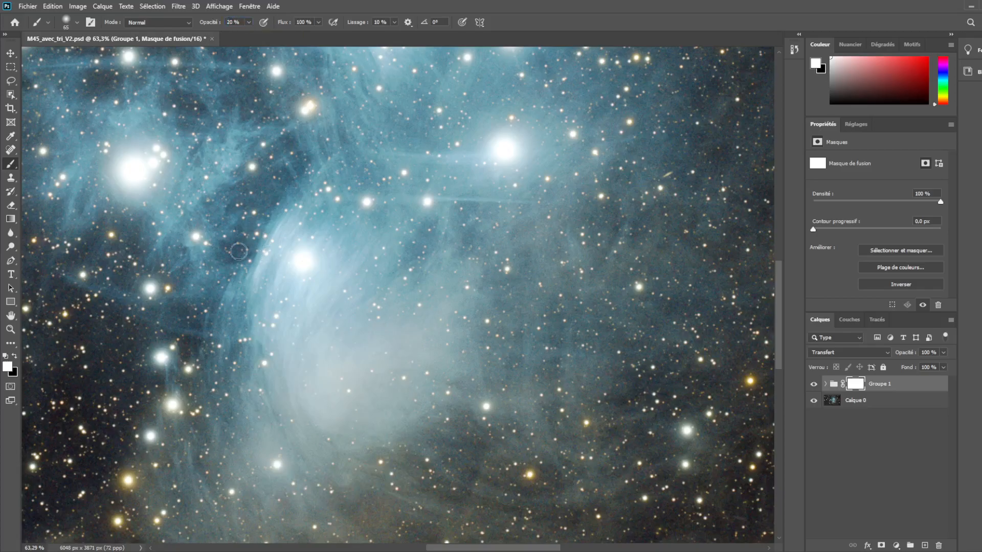
left_click(15, 357)
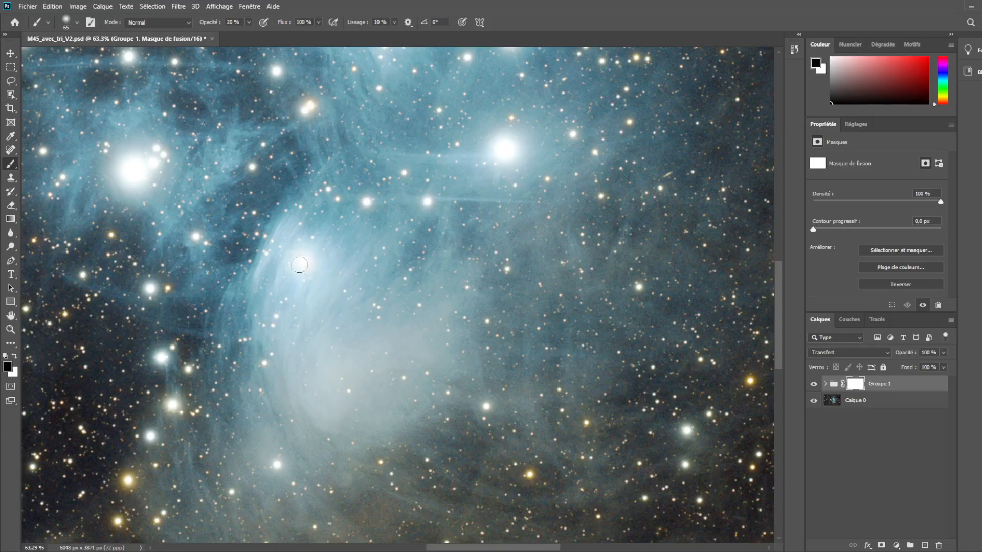
Examine the bright stars and the nebulosity around them by repeatedly showing and hiding the masked Groupe 1.
left_click(814, 385)
left_click(814, 385)
left_click(814, 384)
left_click(813, 385)
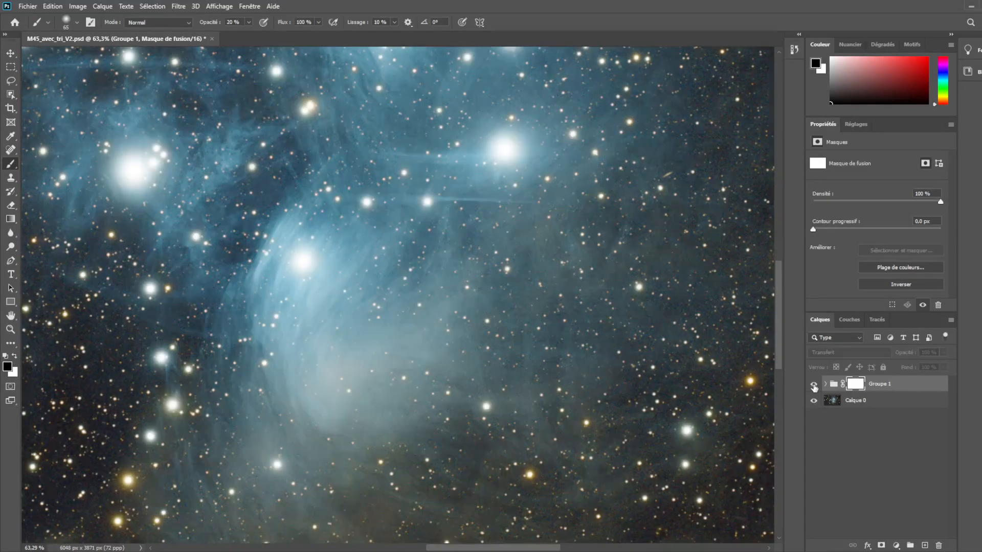
left_click(813, 384)
left_click(814, 385)
left_click(813, 384)
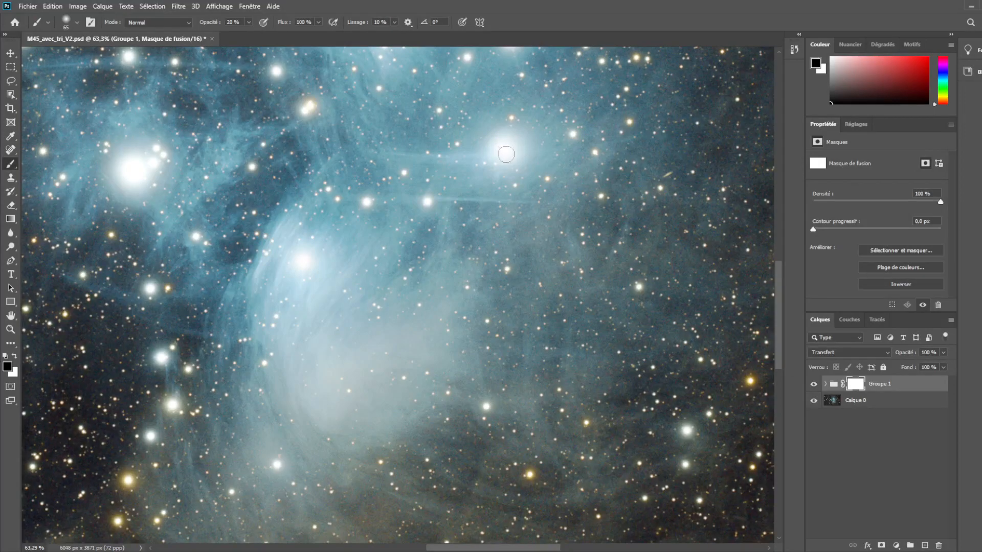
left_click(814, 385)
left_click(814, 384)
left_click(814, 384)
left_click(814, 384)
left_click(814, 384)
left_click(814, 384)
left_click(814, 385)
left_click(813, 384)
left_click(813, 384)
left_click(813, 384)
left_click(813, 385)
left_click(814, 385)
left_click(813, 385)
left_click(814, 385)
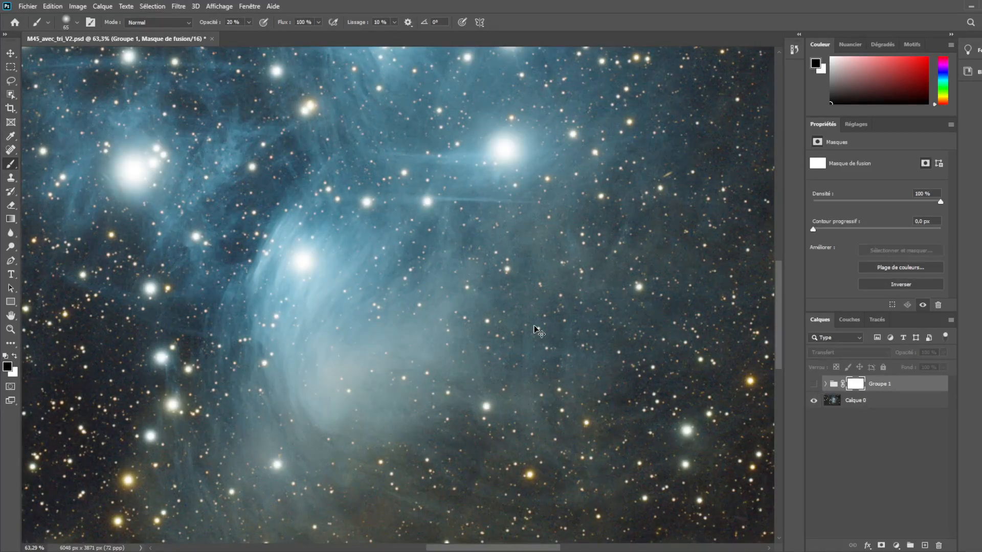
Switch to the rectangular selection tool and compare the full image with and without the masked Groupe 1.
scroll(539, 332, "down", 3)
left_click(813, 385)
scroll(506, 313, "down", 3)
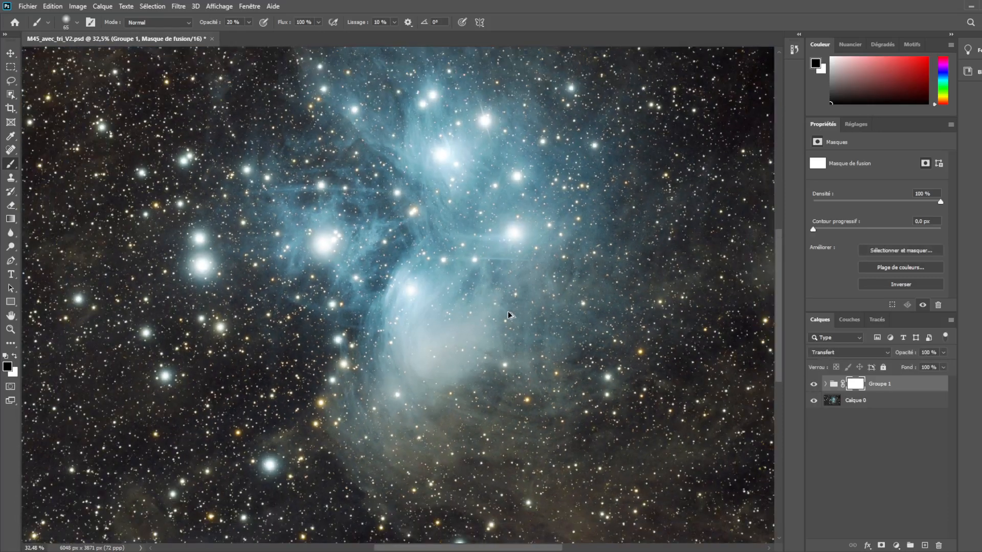
scroll(483, 312, "down", 1)
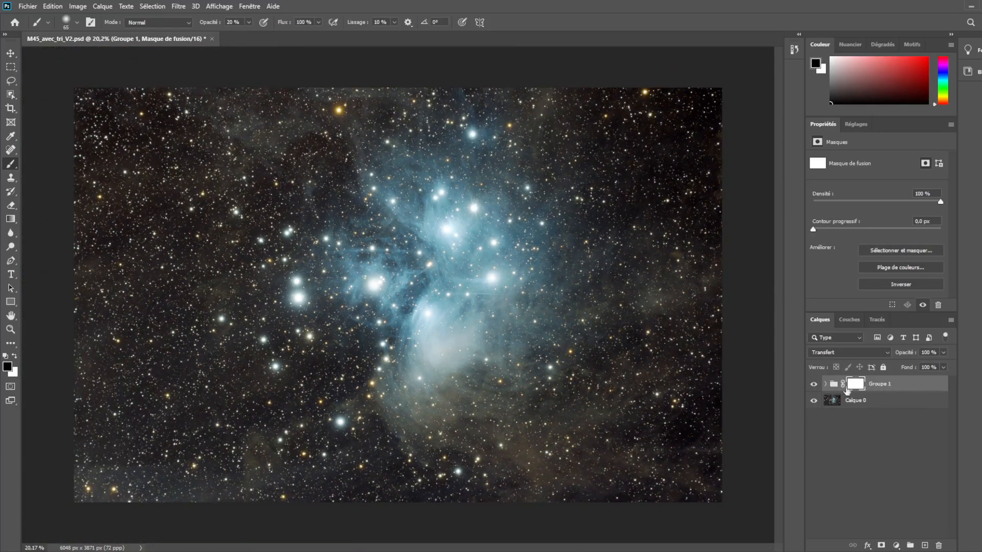
key("m")
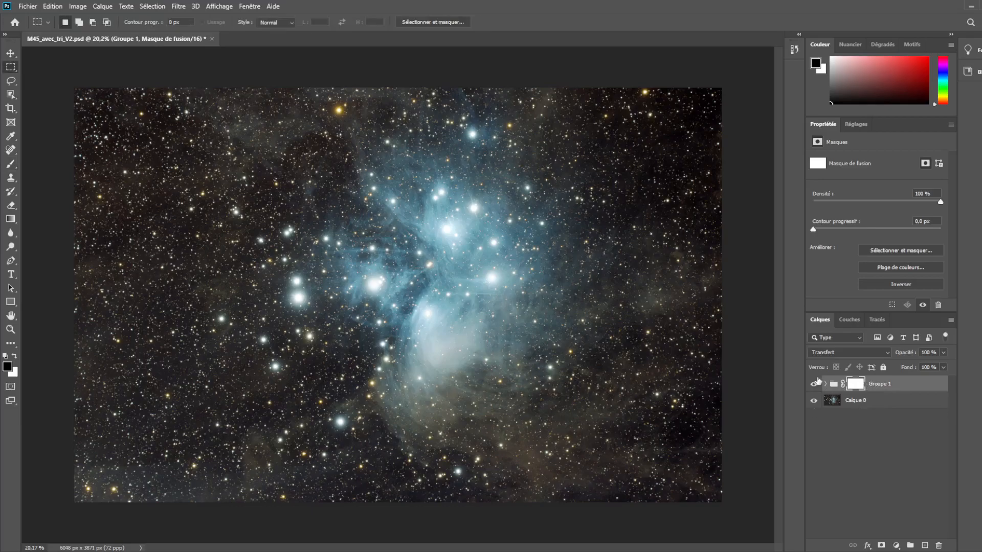
left_click(814, 385)
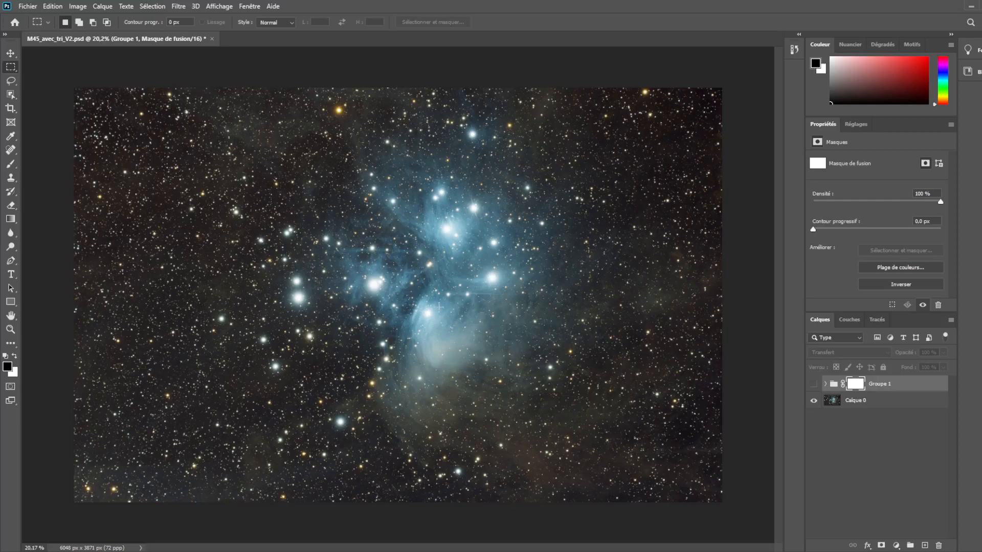
left_click(814, 386)
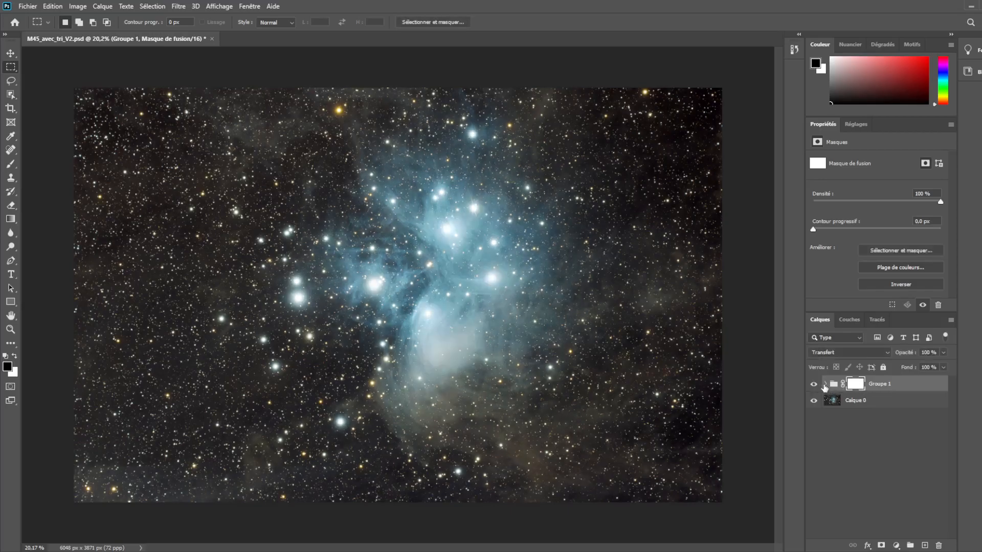
left_click(824, 383)
left_click(826, 384)
left_click(814, 385)
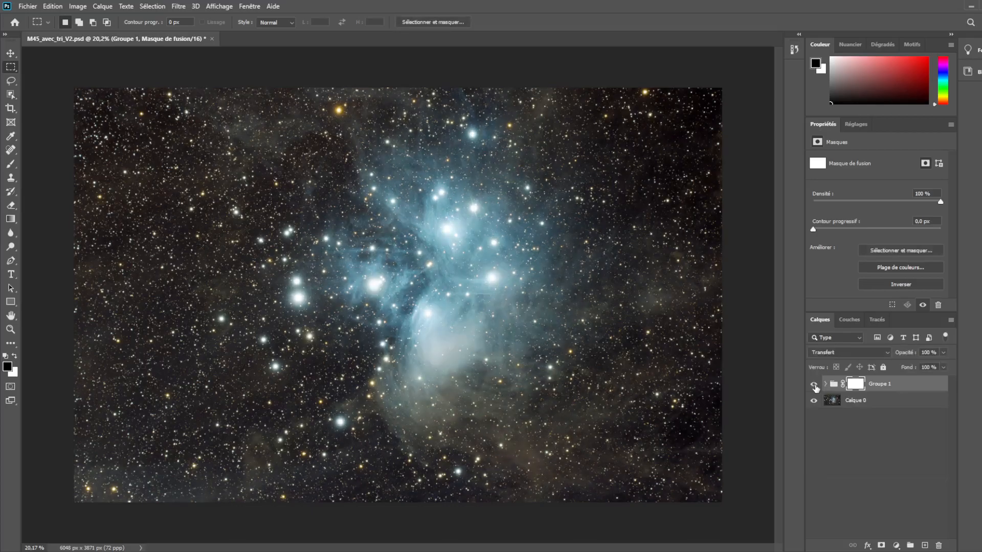